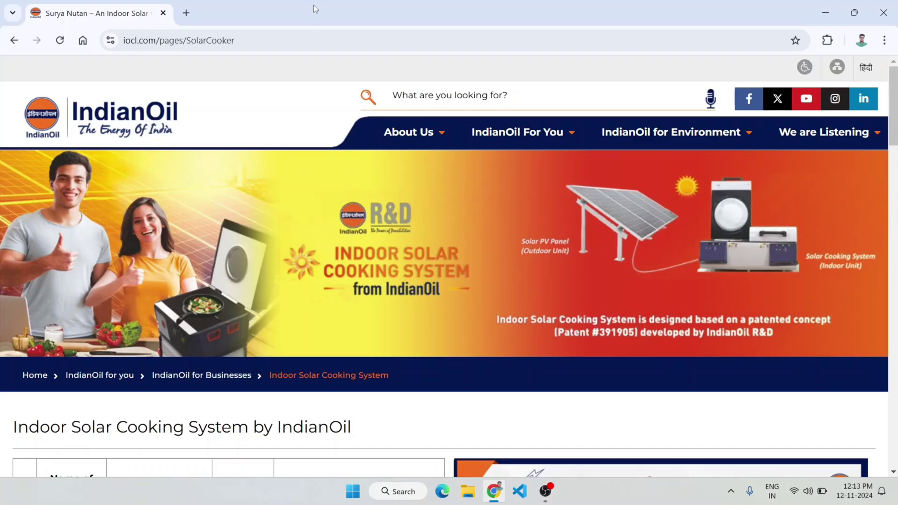
- In a new tab, search Google for 'indian oil'
click(83, 40)
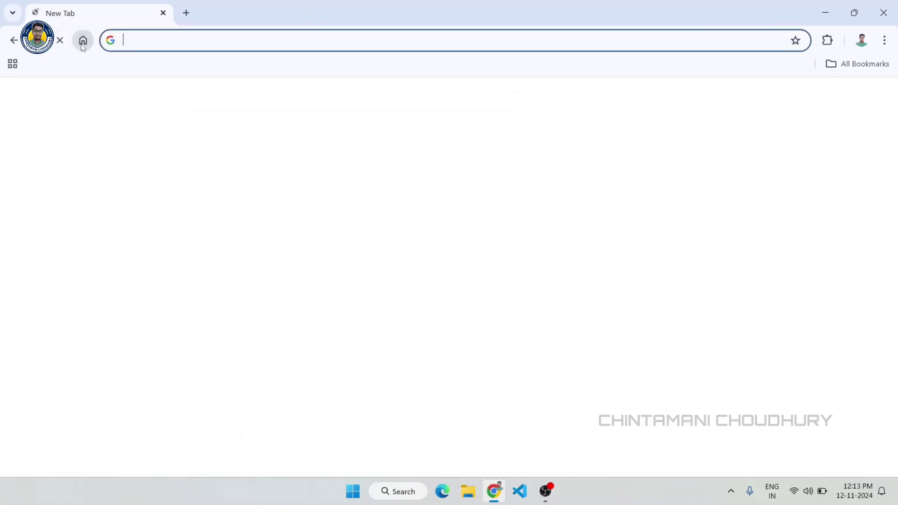
click(345, 268)
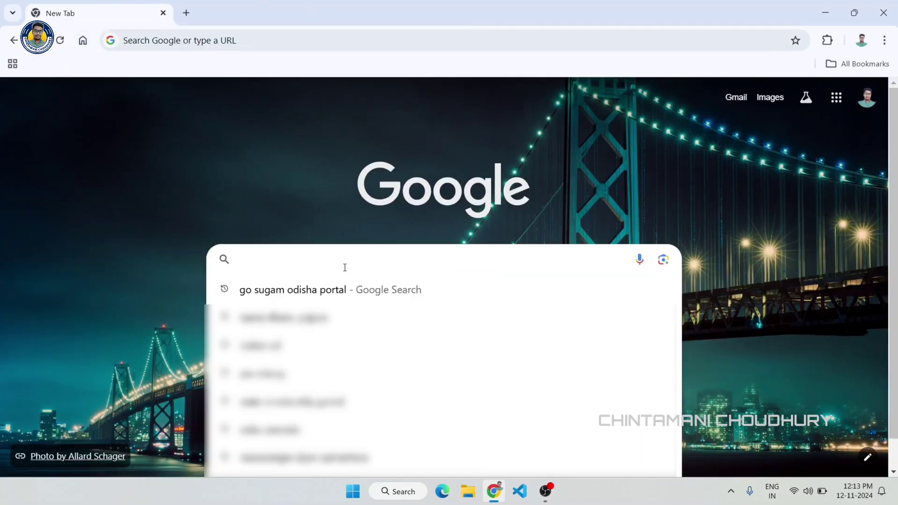
text(indian oil)
key(Return)
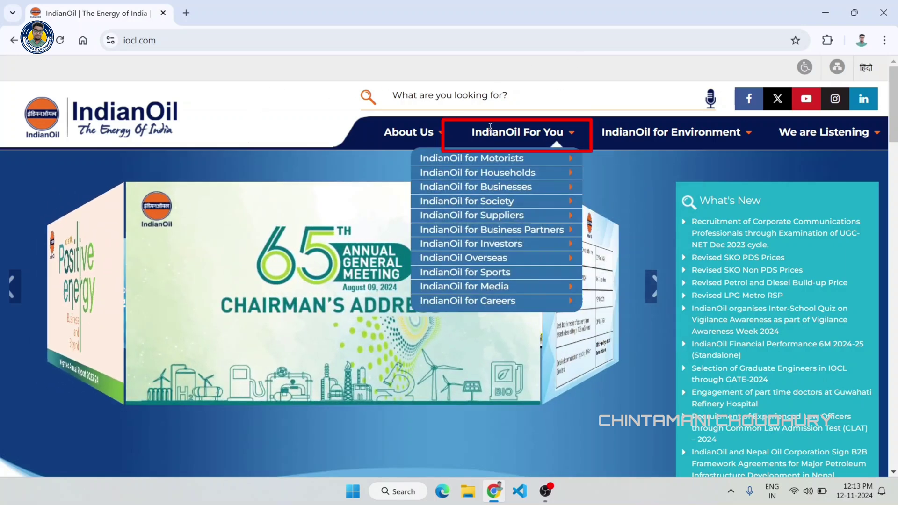
- Show the IndianOil for Businesses listing under the IndianOil For You menu
mouse_move(483, 136)
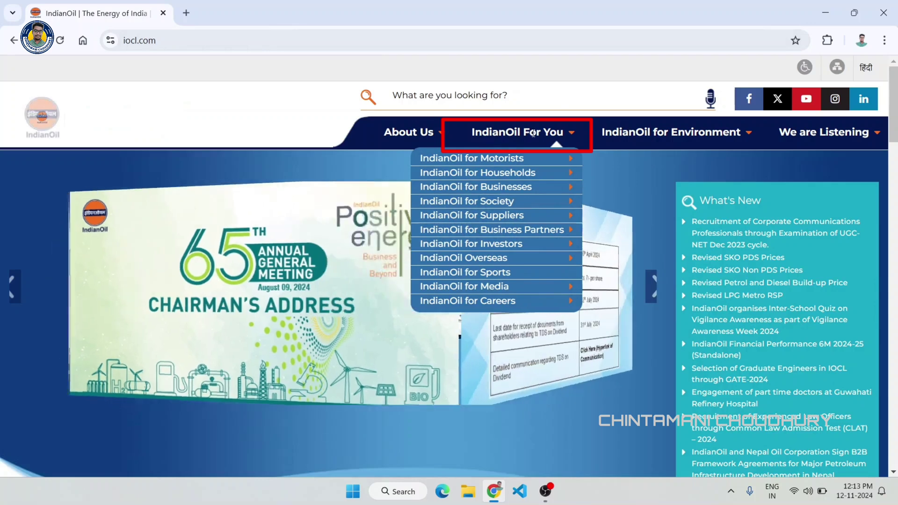
mouse_move(527, 155)
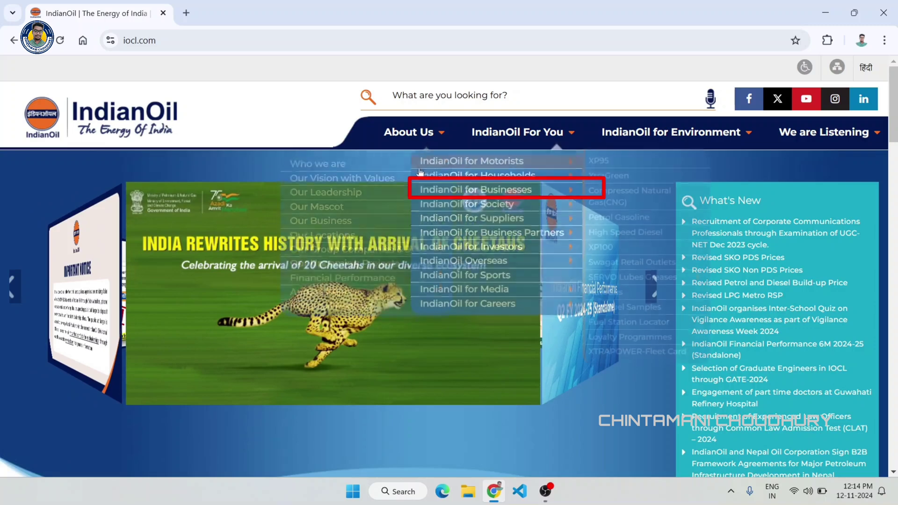
mouse_move(496, 187)
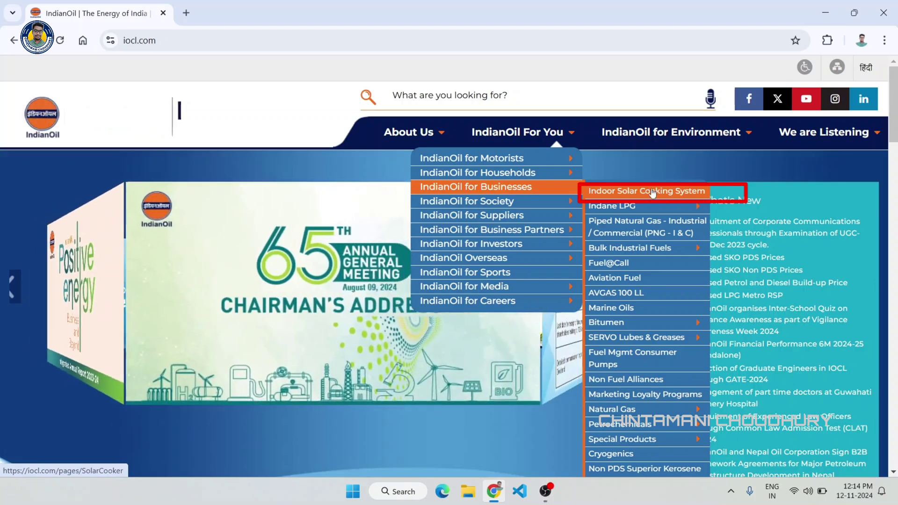
- Open the Indoor Solar Cooking System page and browse its vendor and manufacturer table
click(650, 195)
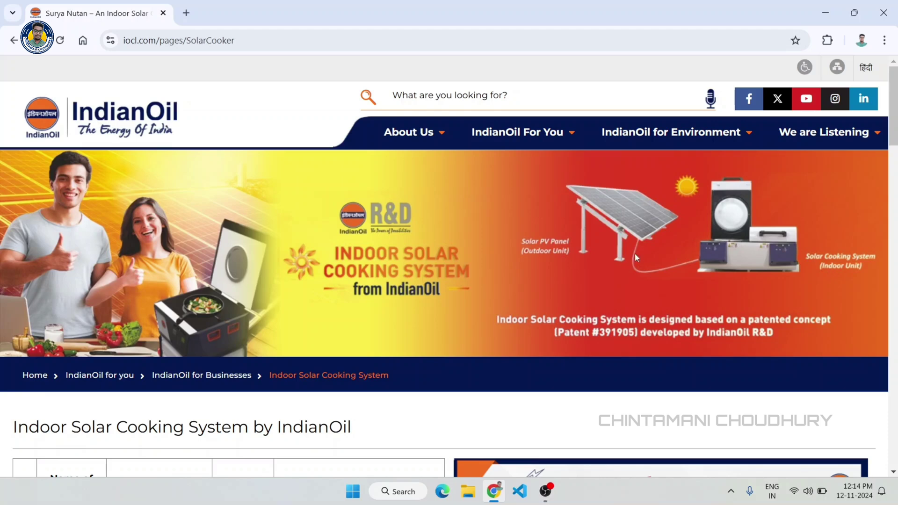
scroll(891, 140, down, 6)
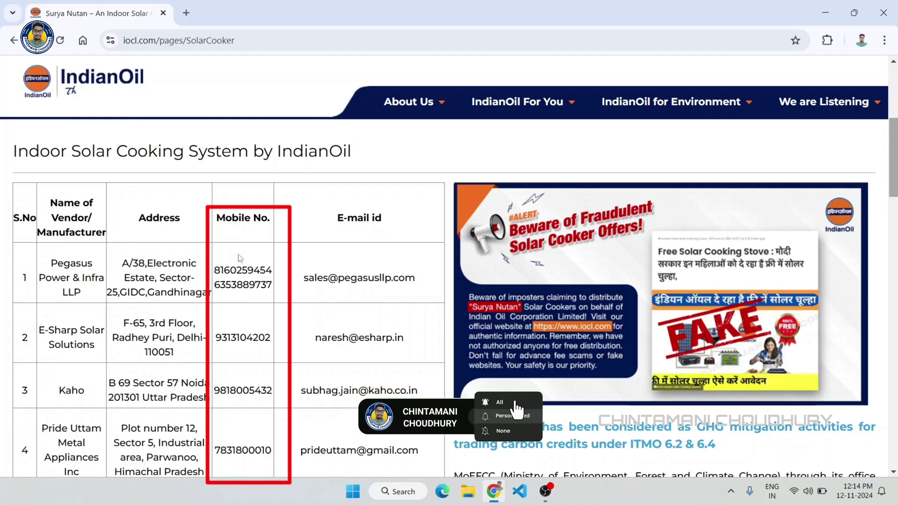
scroll(252, 276, down, 5)
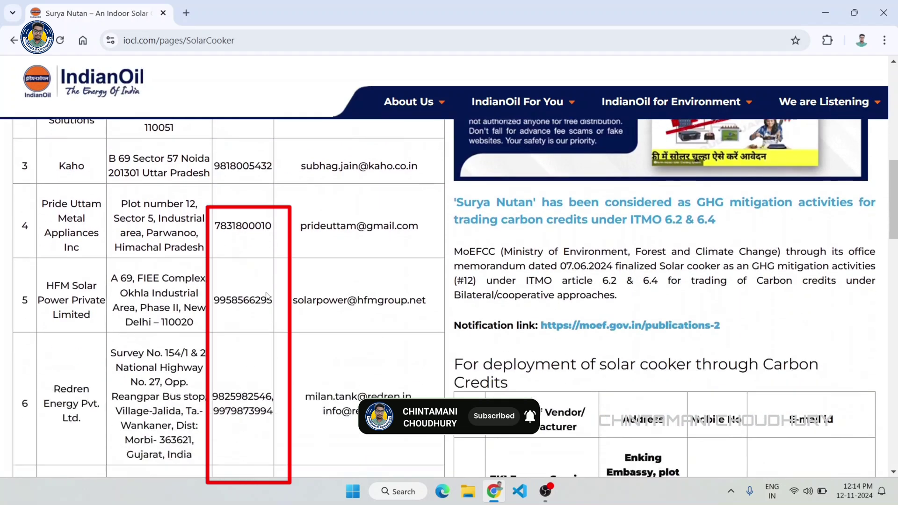
scroll(266, 295, down, 4)
scroll(267, 295, up, 9)
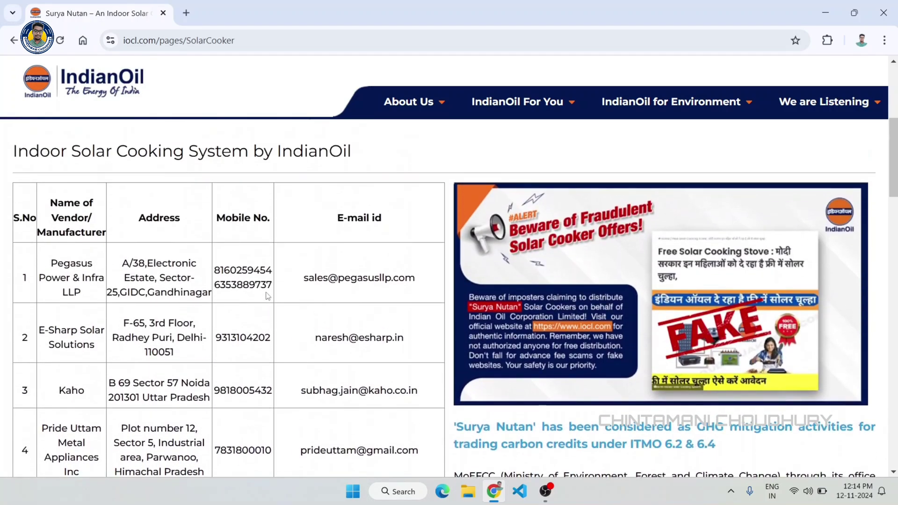
scroll(268, 296, down, 3)
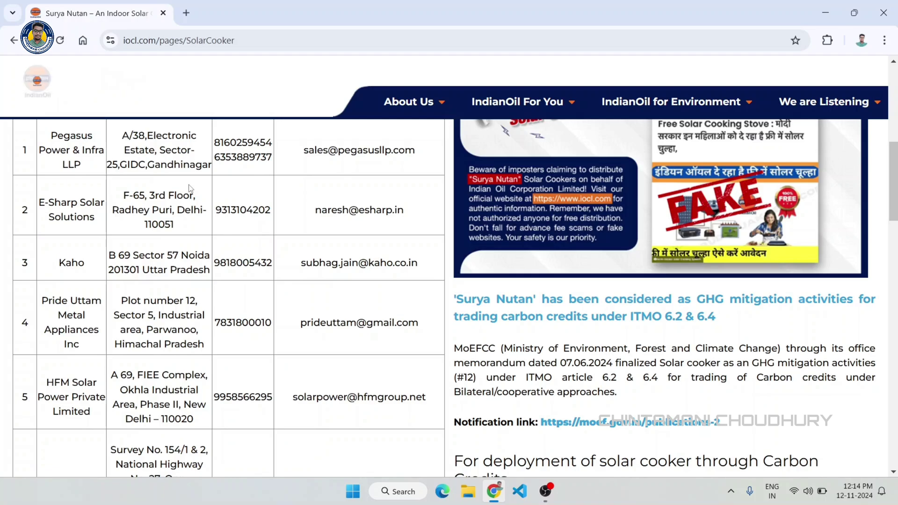
scroll(245, 201, down, 4)
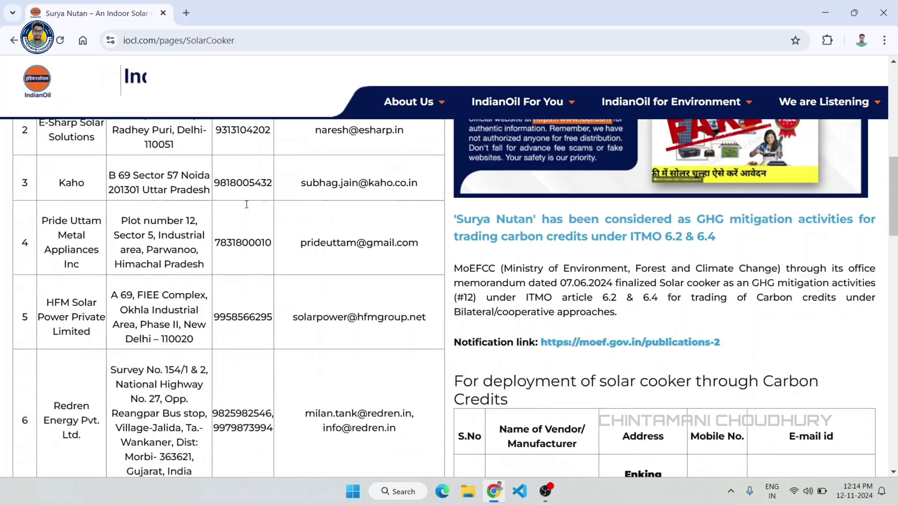
scroll(220, 283, up, 7)
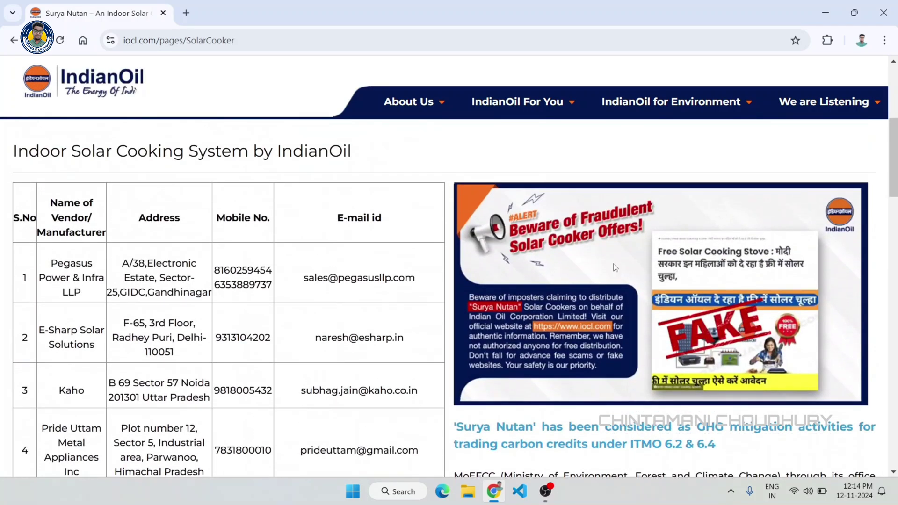
- Scroll past Product Models and Successful Field Validation to the 'Click here for pre-booking' link
drag(894, 136, 895, 323)
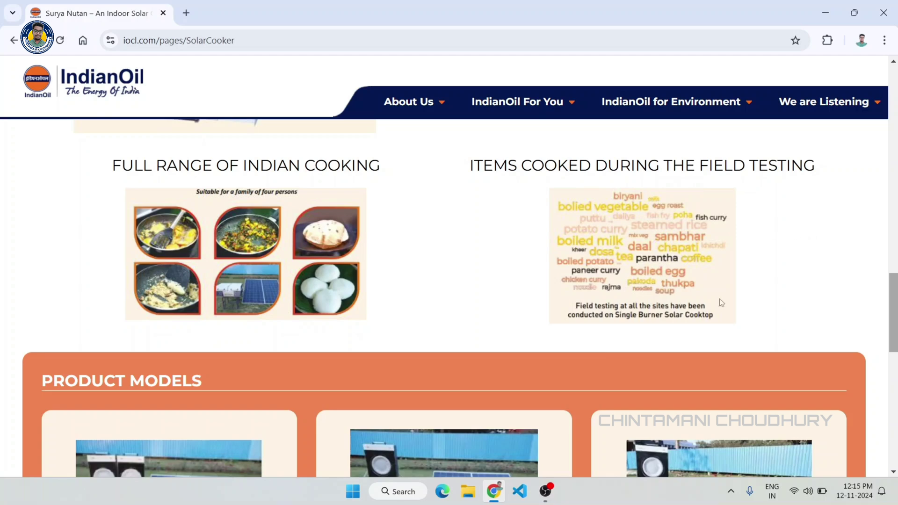
drag(894, 296, 895, 342)
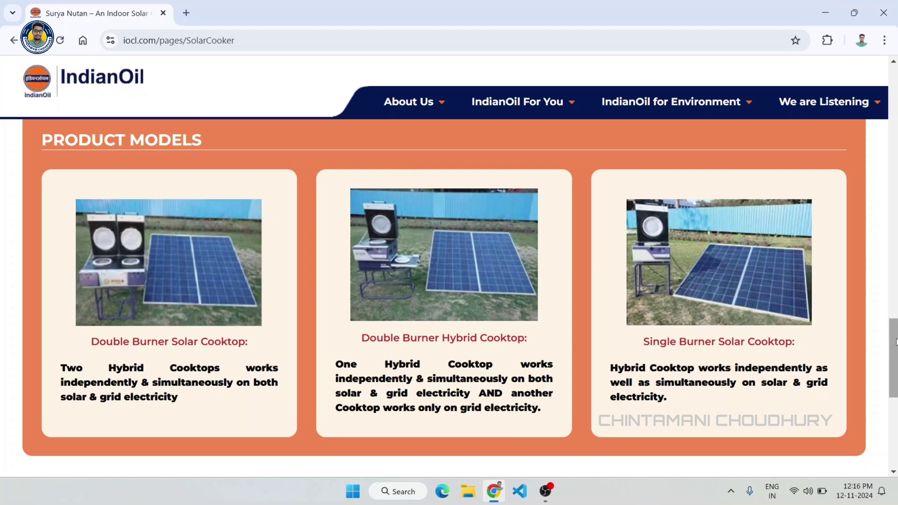
drag(895, 342, 896, 395)
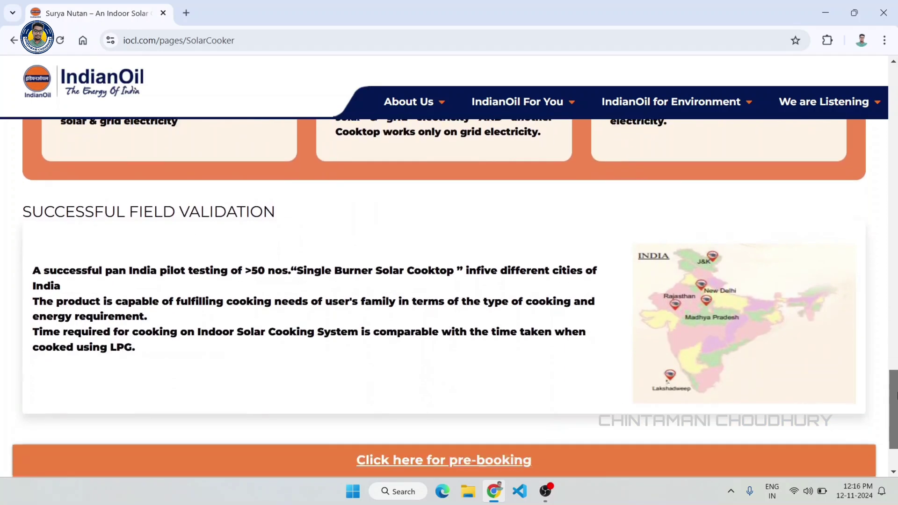
scroll(315, 327, down, 2)
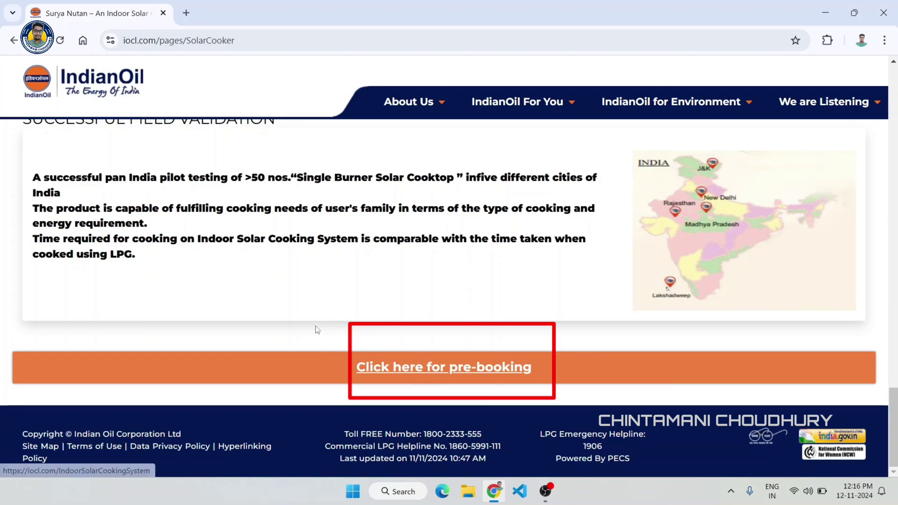
- Open the pre-booking form in a new tab and enter the applicant's full name
click(463, 369)
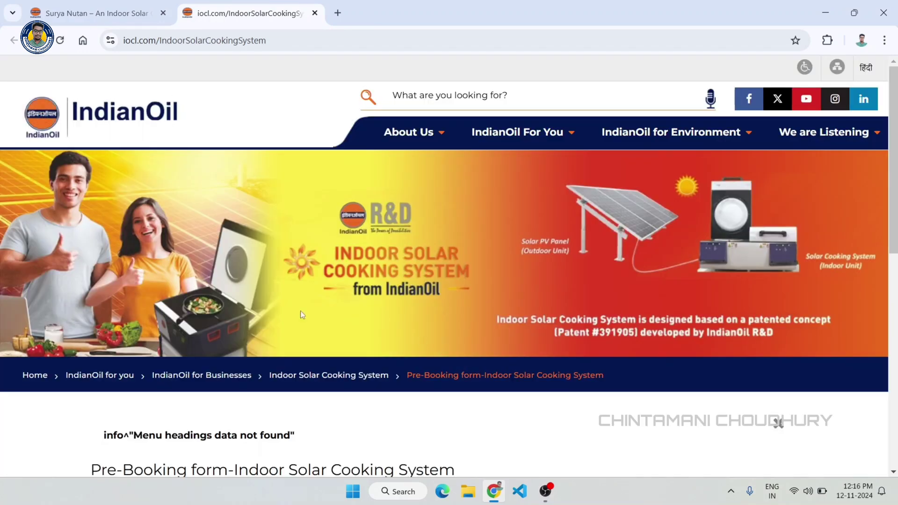
scroll(756, 220, down, 5)
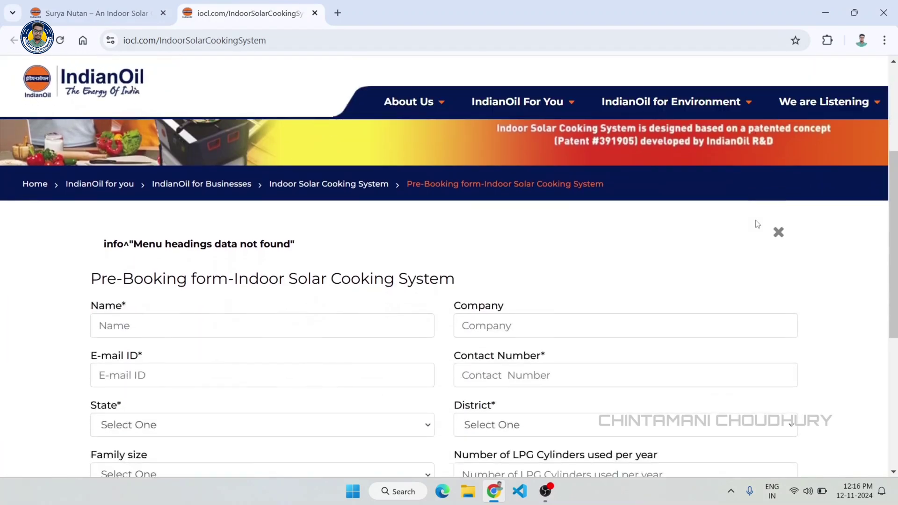
scroll(758, 225, down, 2)
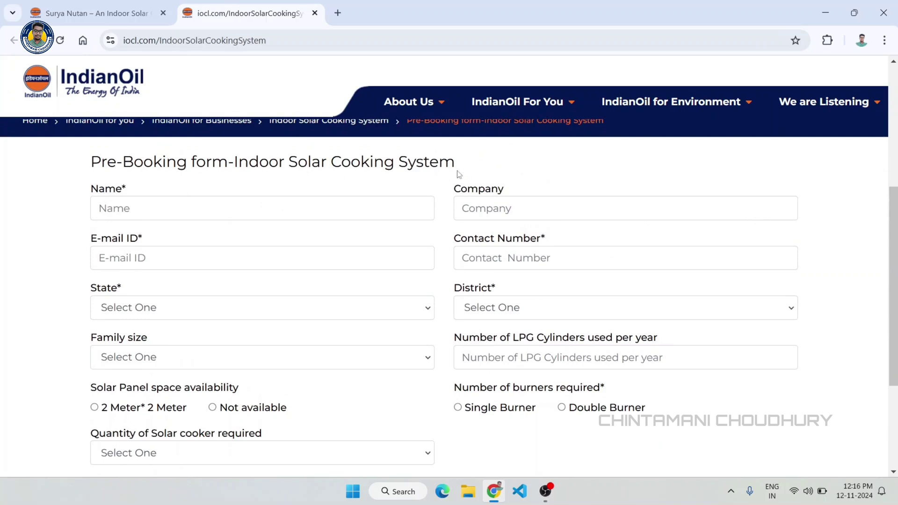
click(158, 207)
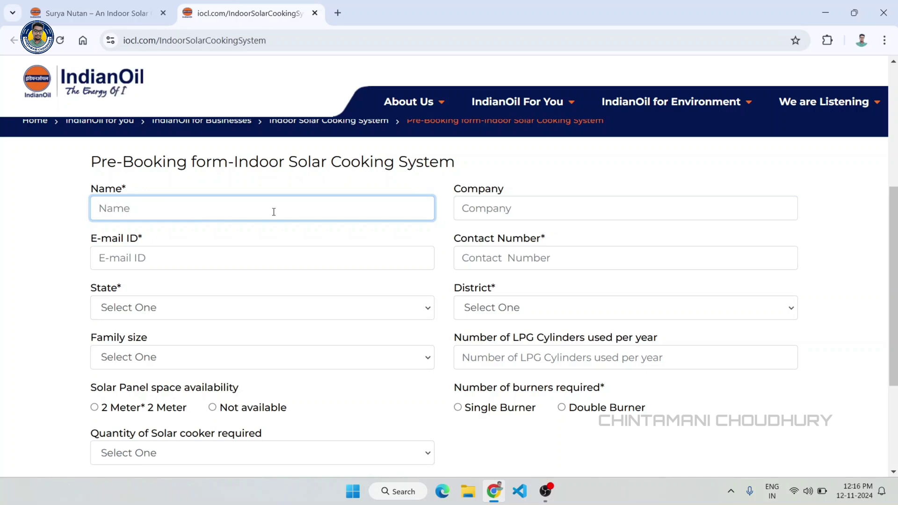
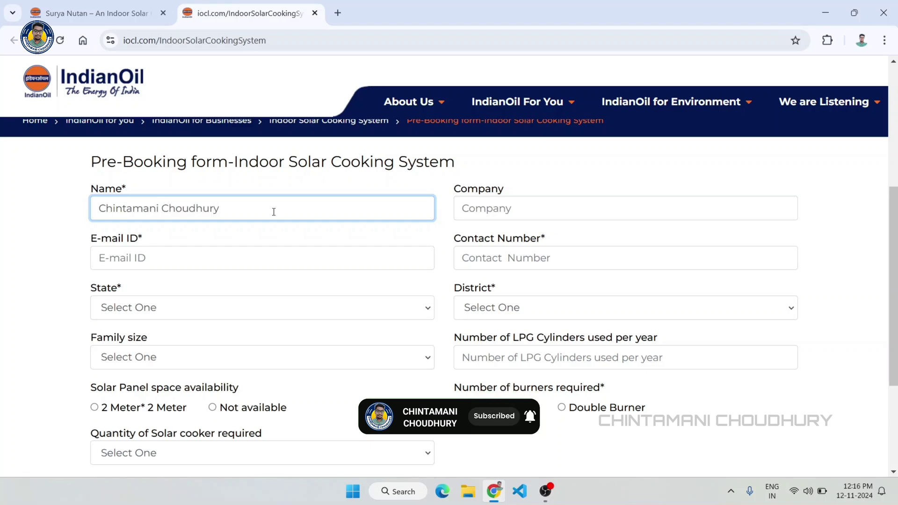
click(467, 182)
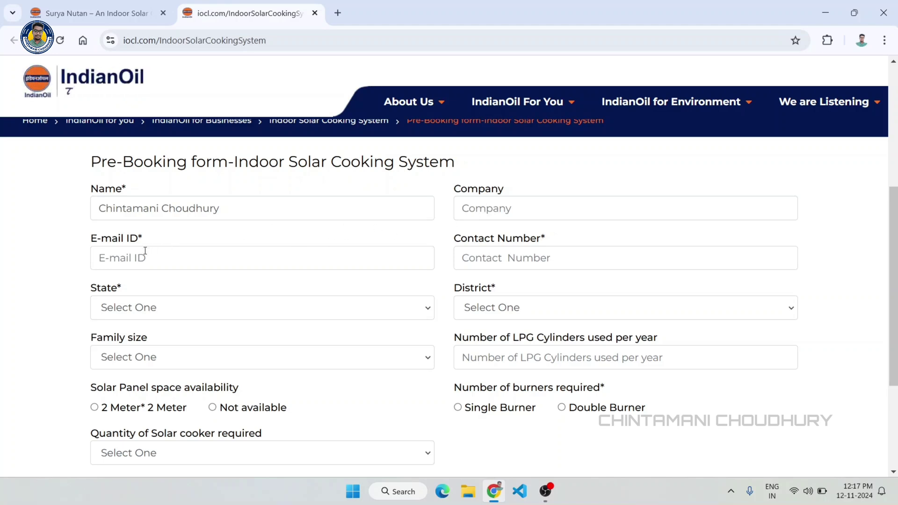
- Enter the applicant's e-mail address and paste the contact phone number
click(190, 260)
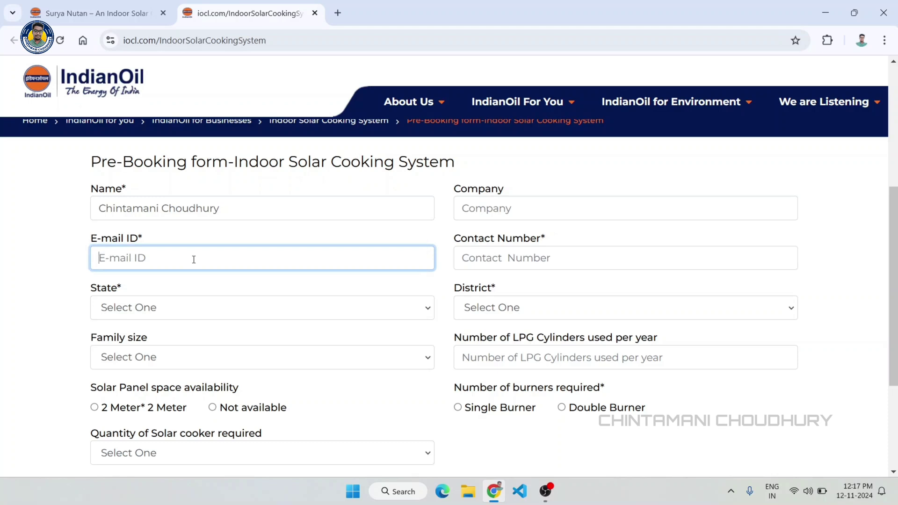
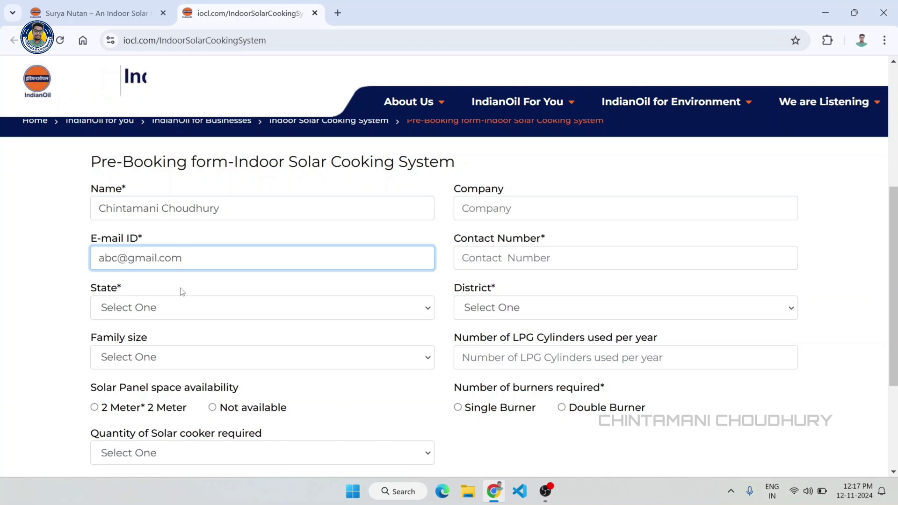
click(182, 289)
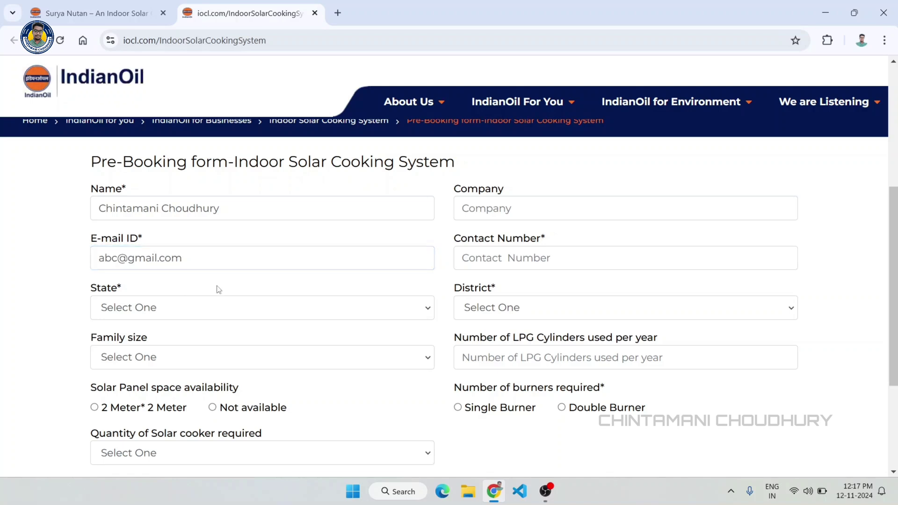
click(517, 266)
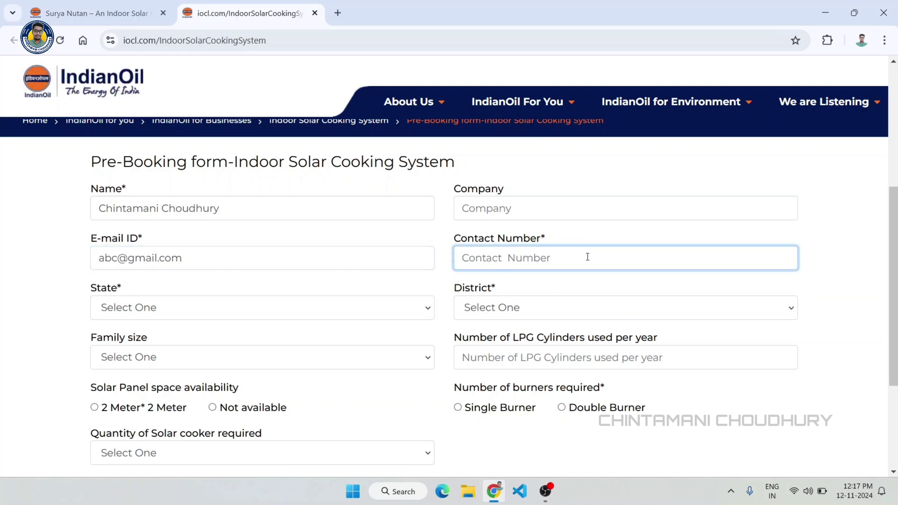
key(ctrl+v)
click(35, 256)
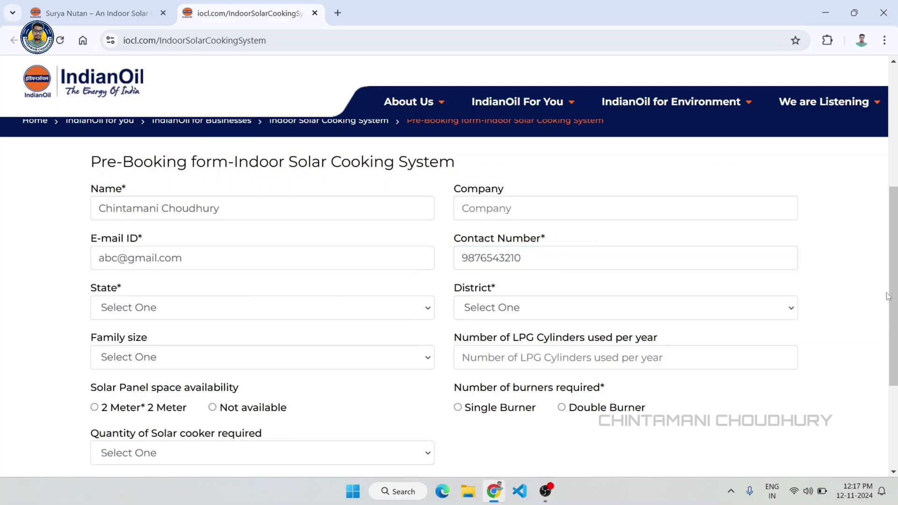
- Choose Odisha as the state and Sambalpur as the district
click(127, 308)
scroll(165, 207, down, 3)
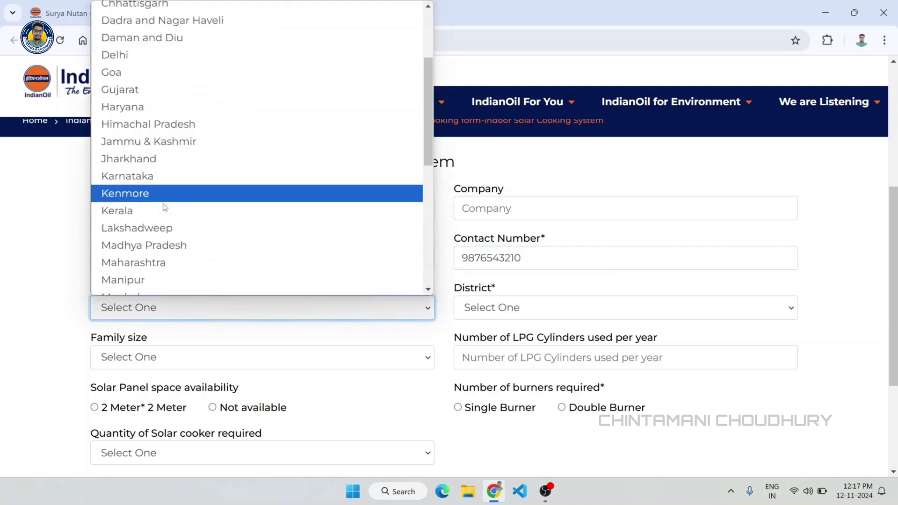
scroll(156, 235, down, 3)
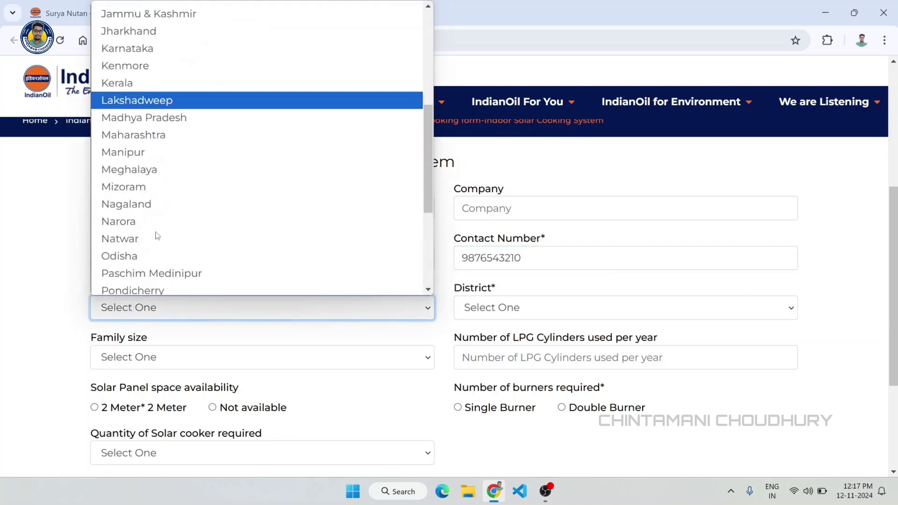
click(128, 258)
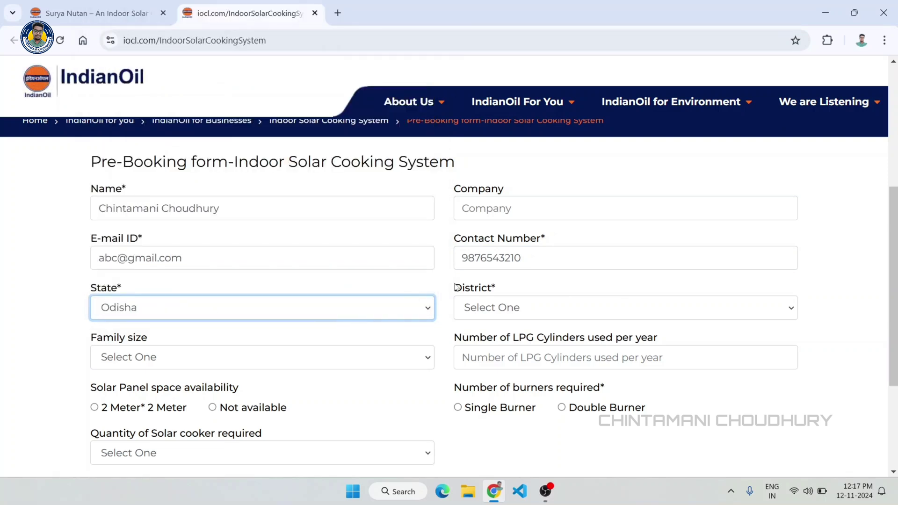
click(456, 288)
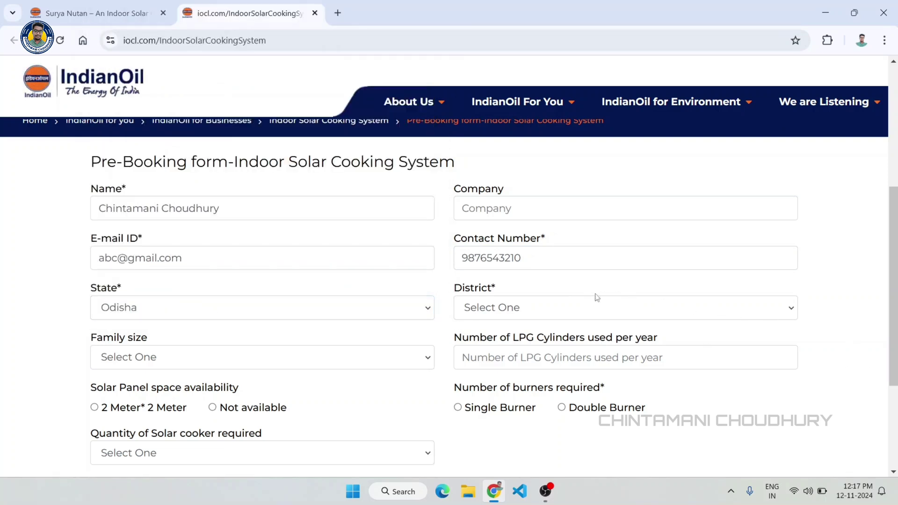
click(665, 308)
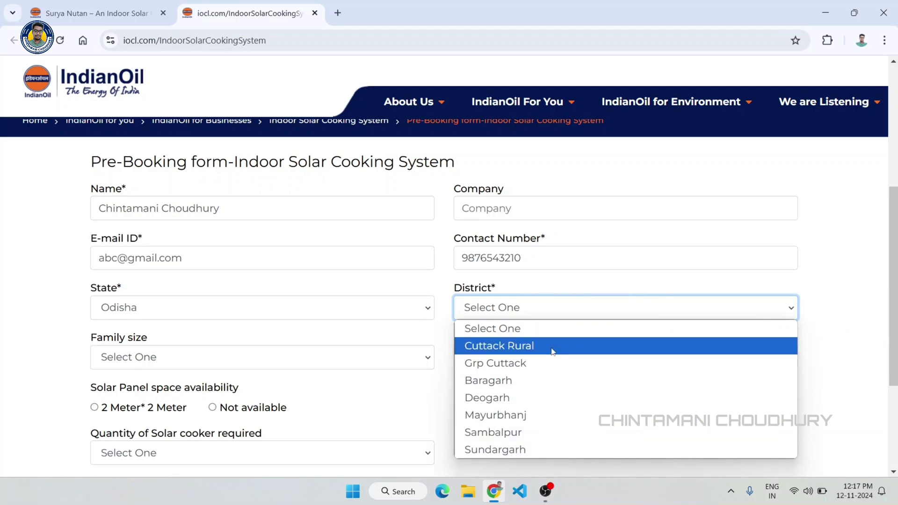
click(555, 432)
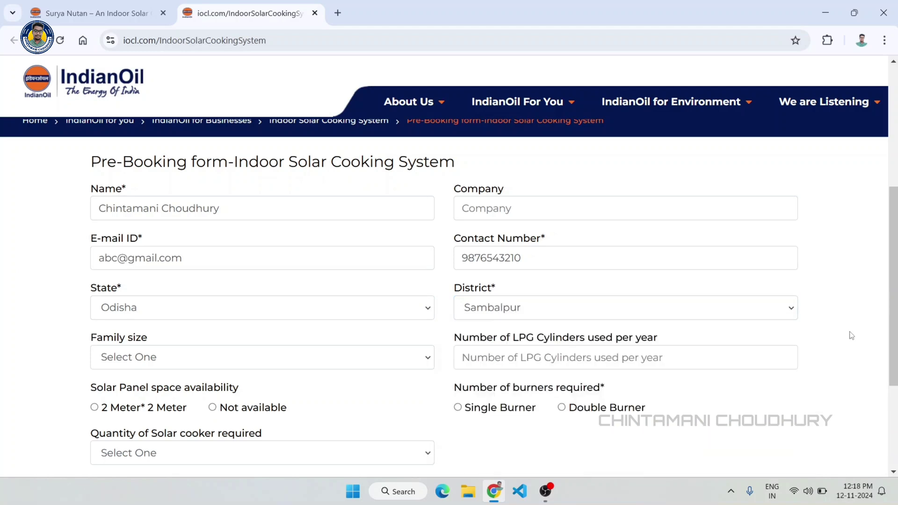
- Set the family size to 5
scroll(851, 336, down, 3)
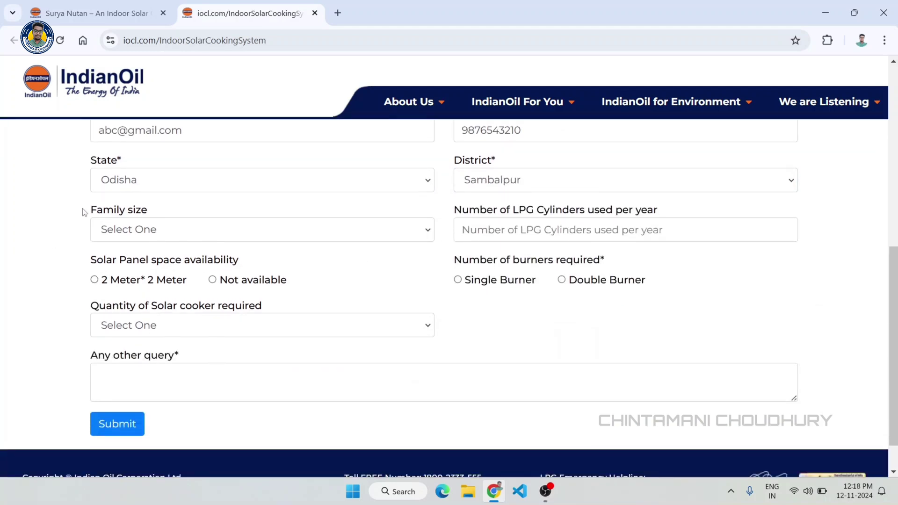
click(175, 230)
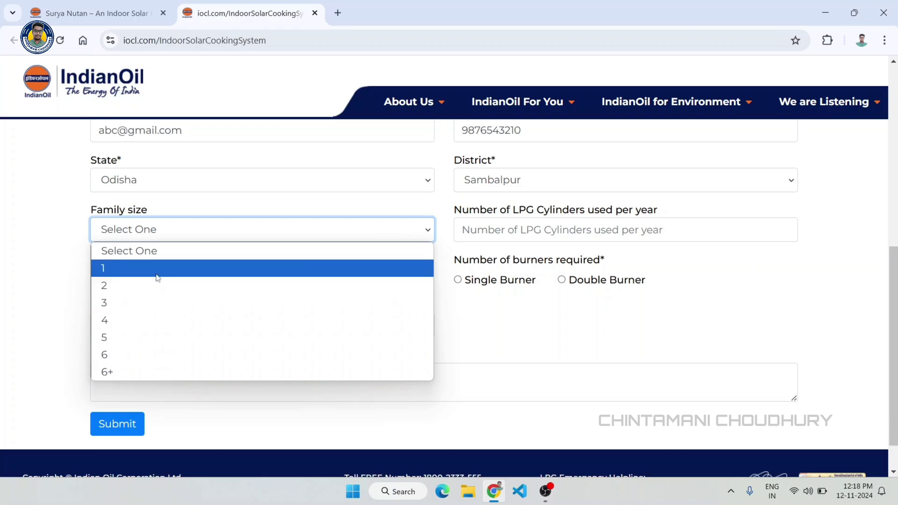
click(139, 332)
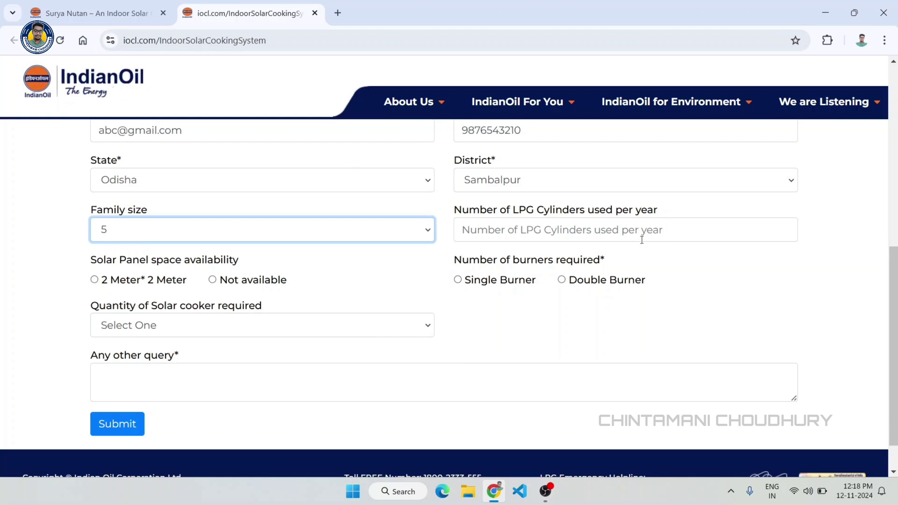
- Enter 12 LPG cylinders per year and select Double Burner
click(626, 234)
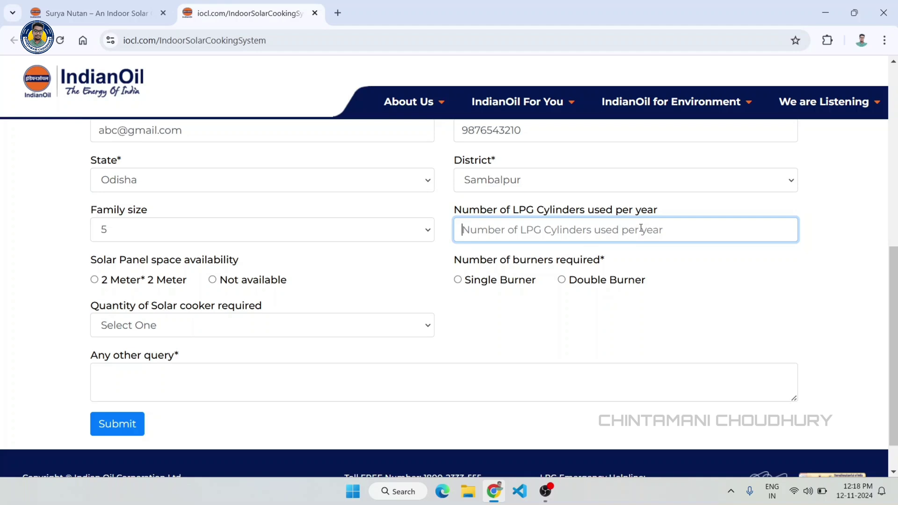
text(12)
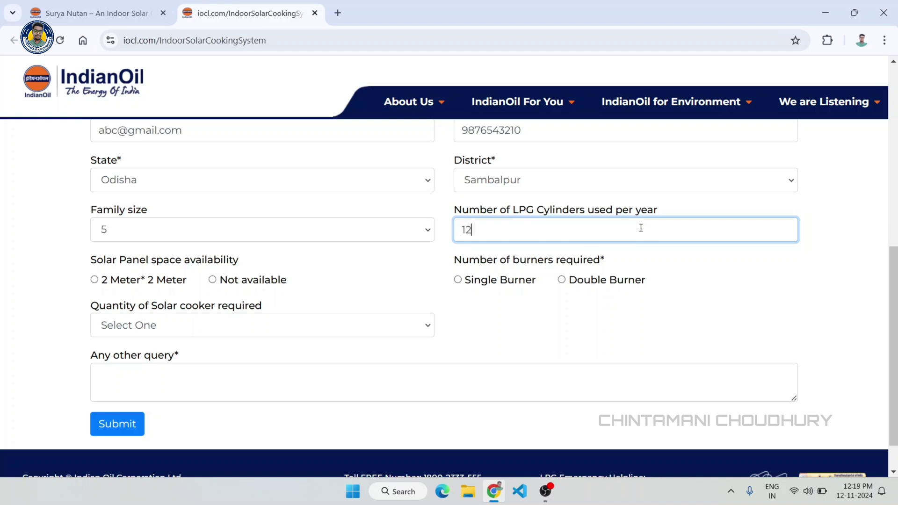
click(794, 274)
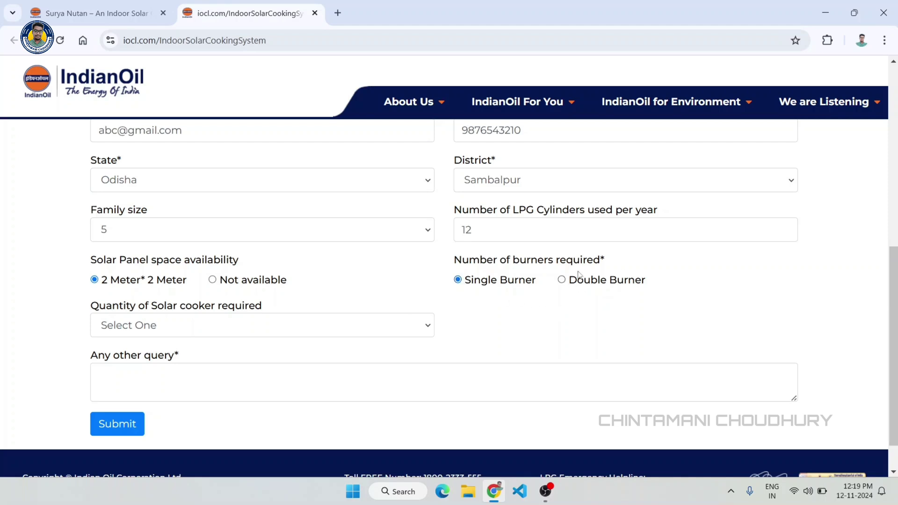
click(562, 282)
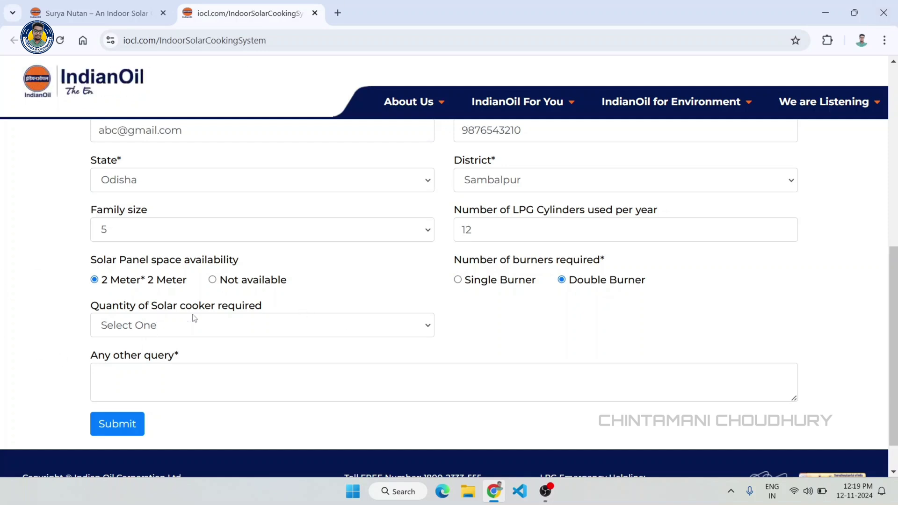
- Set the solar cooker quantity to 2
click(280, 323)
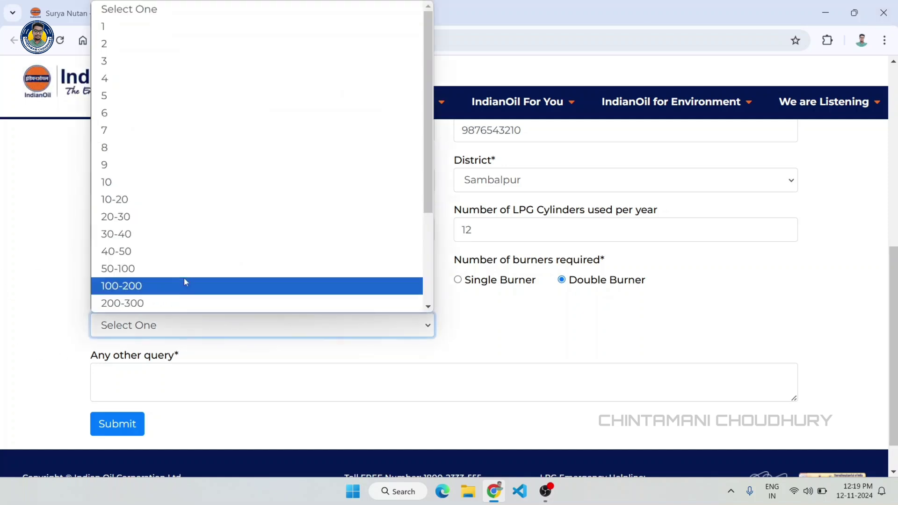
scroll(214, 65, down, 3)
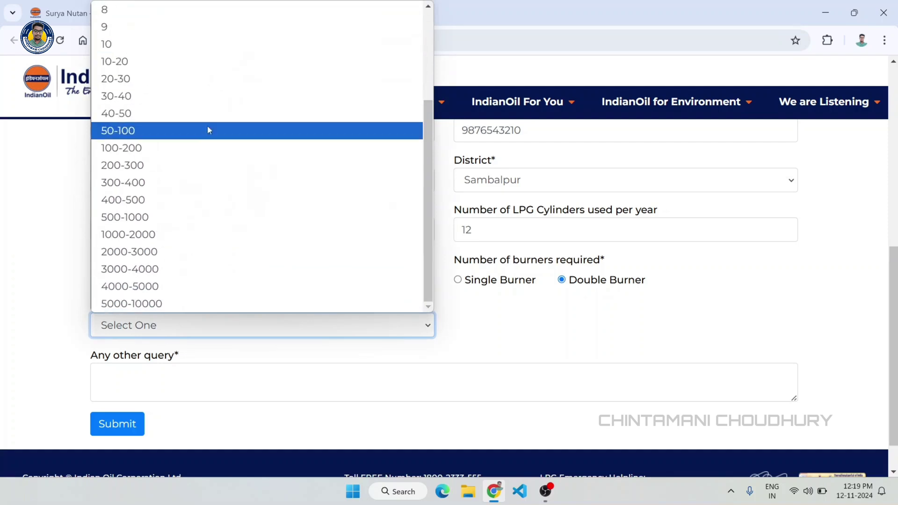
scroll(246, 249, up, 3)
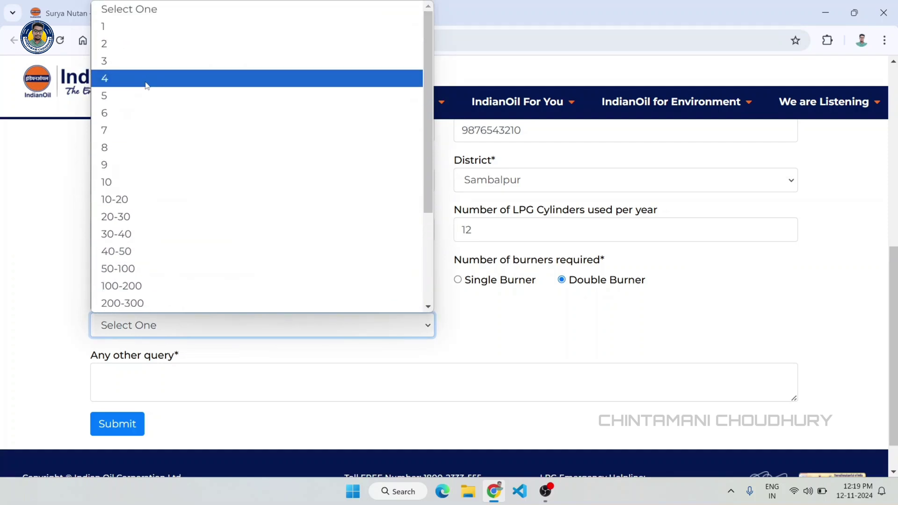
click(140, 40)
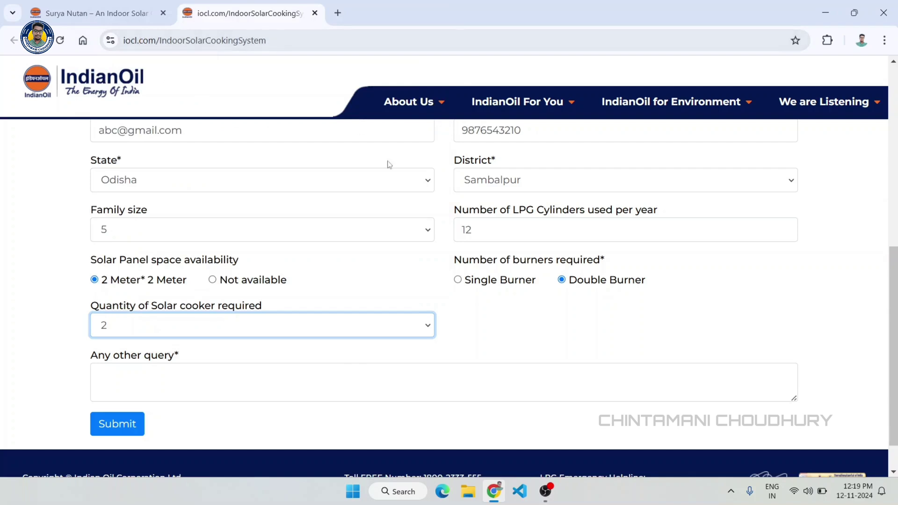
click(509, 317)
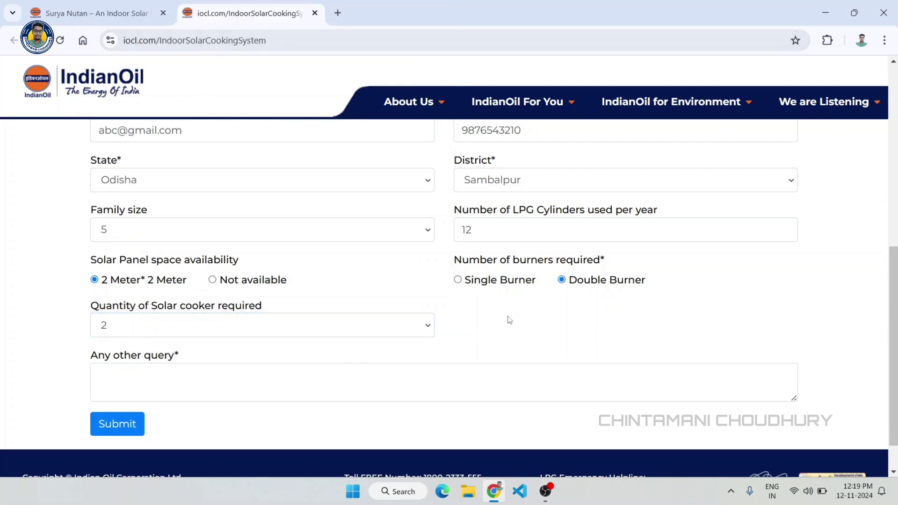
click(210, 380)
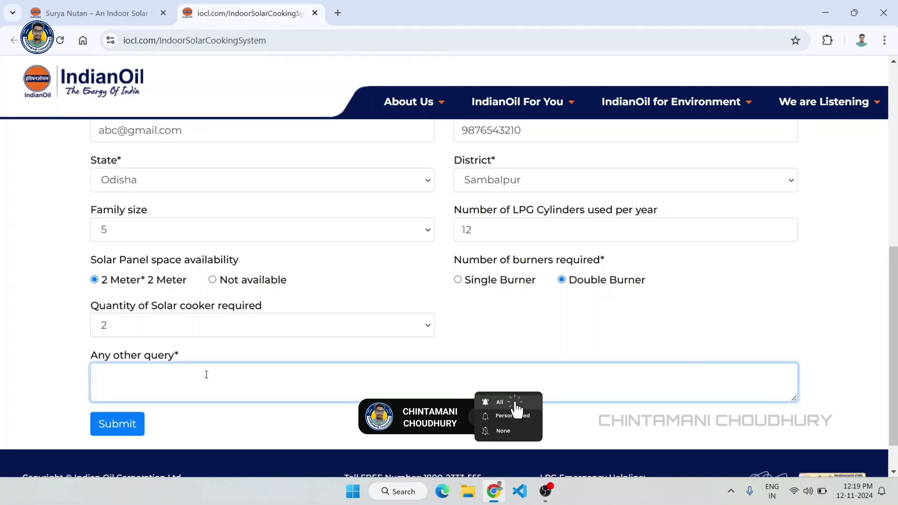